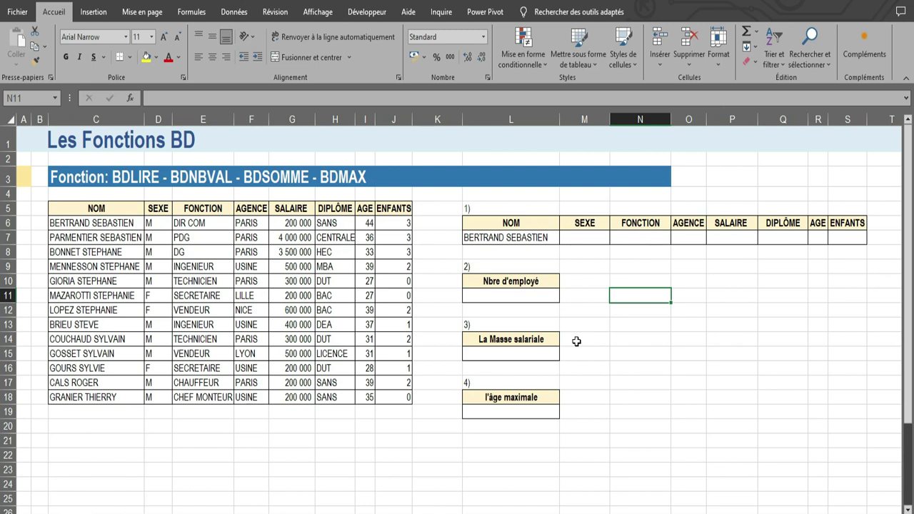
Examine the lookup table's headers and the name list in L7, and compare the headers with those of the employee table.
left_click_drag(524, 226, 736, 238)
left_click(840, 231)
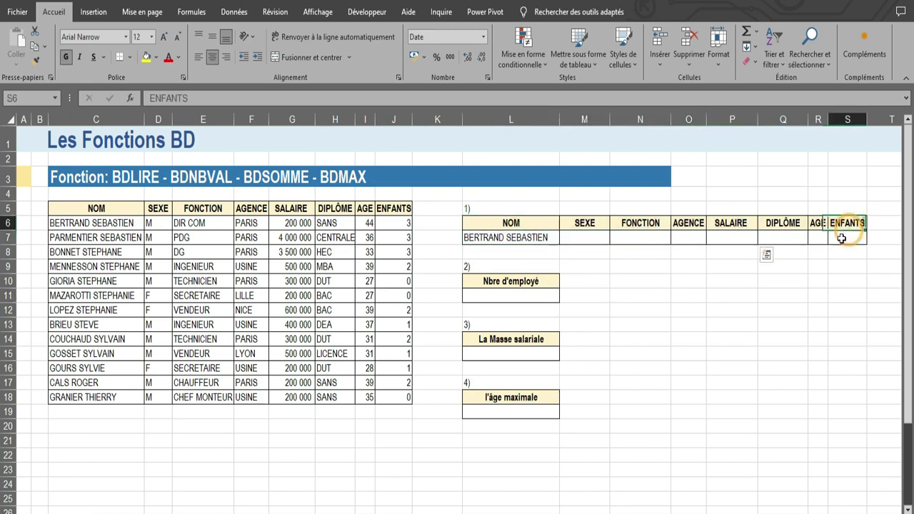
left_click(542, 239)
left_click(564, 237)
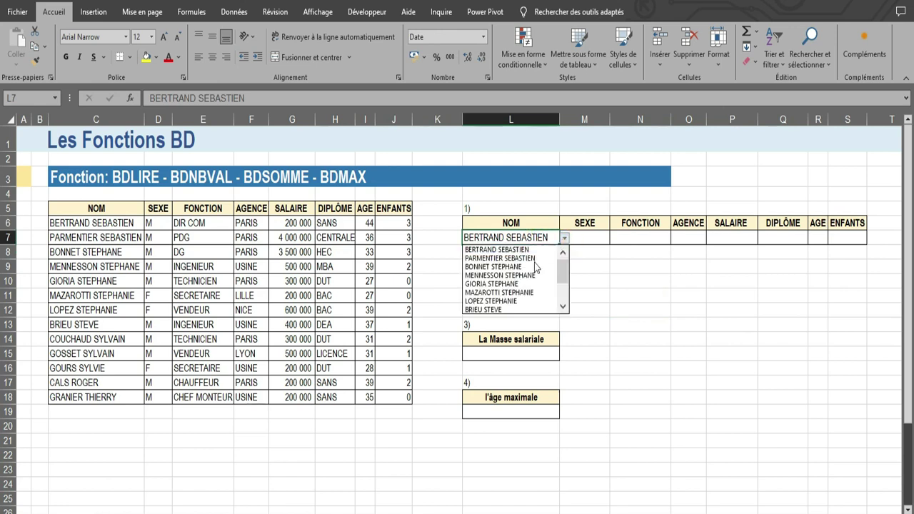
key("Escape")
left_click(595, 245)
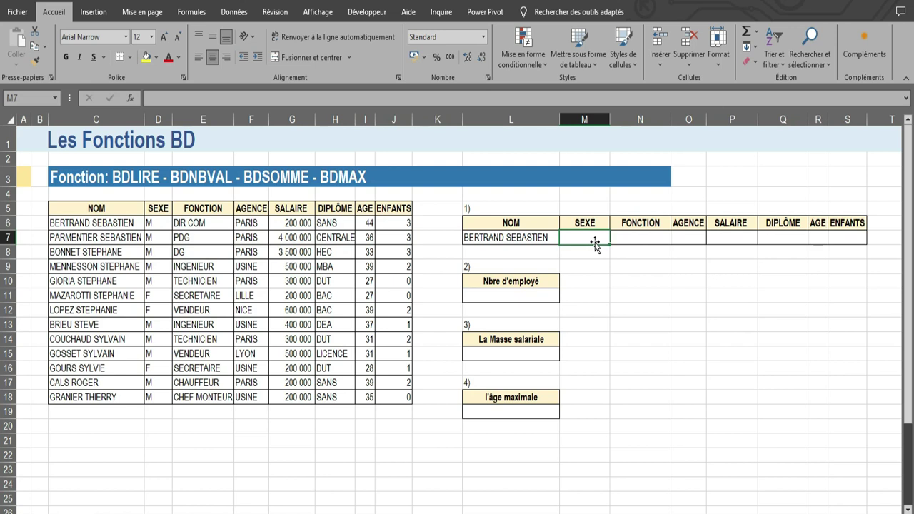
left_click(618, 240)
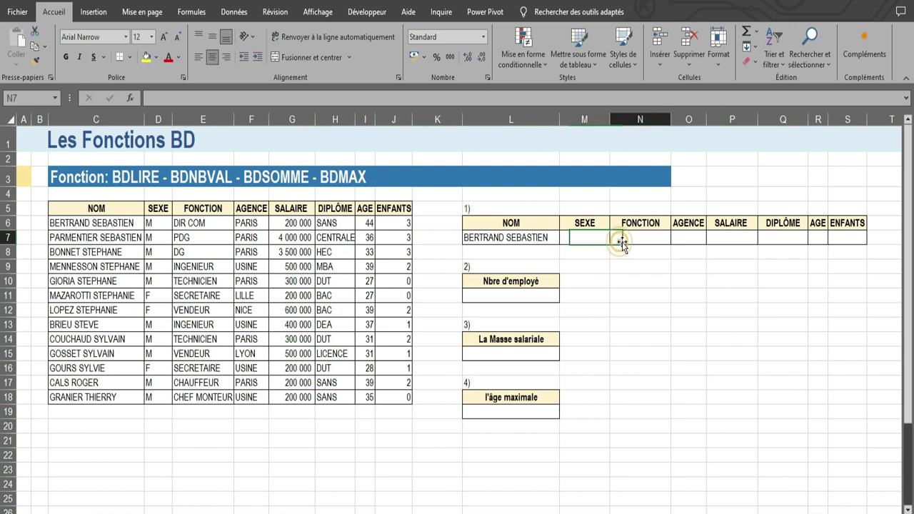
left_click(545, 238)
left_click(590, 277)
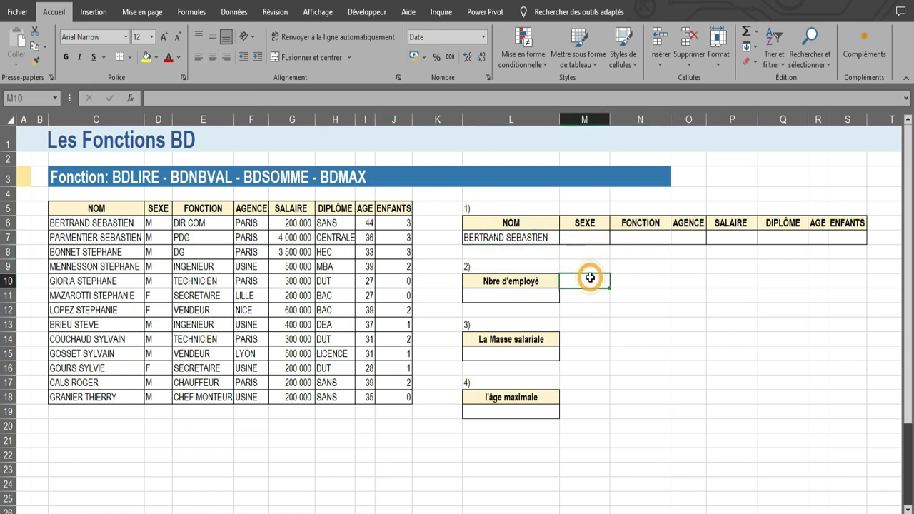
left_click(549, 227)
left_click_drag(551, 227, 853, 237)
left_click(723, 278)
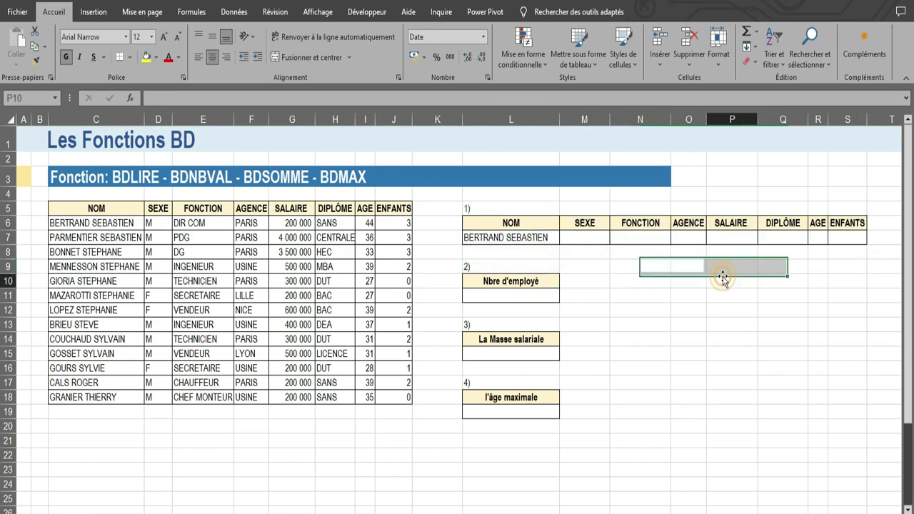
left_click_drag(524, 221, 847, 223)
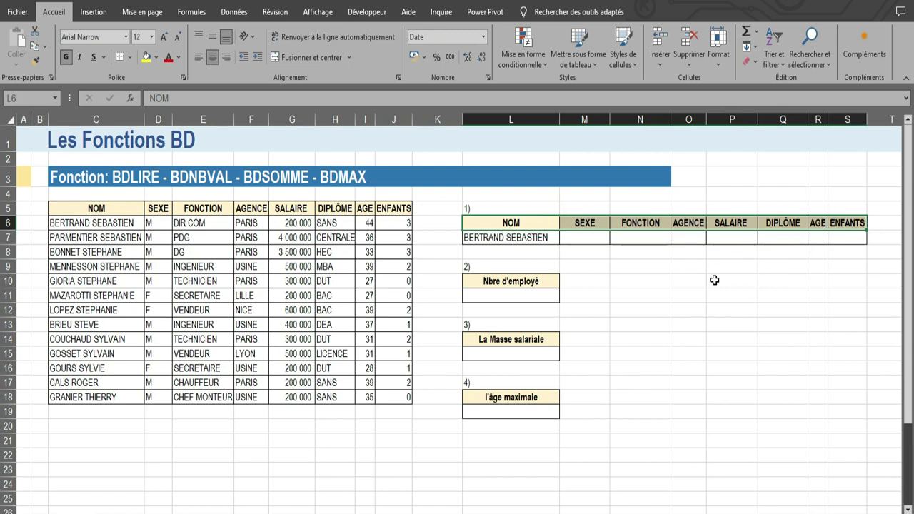
left_click_drag(118, 207, 400, 208)
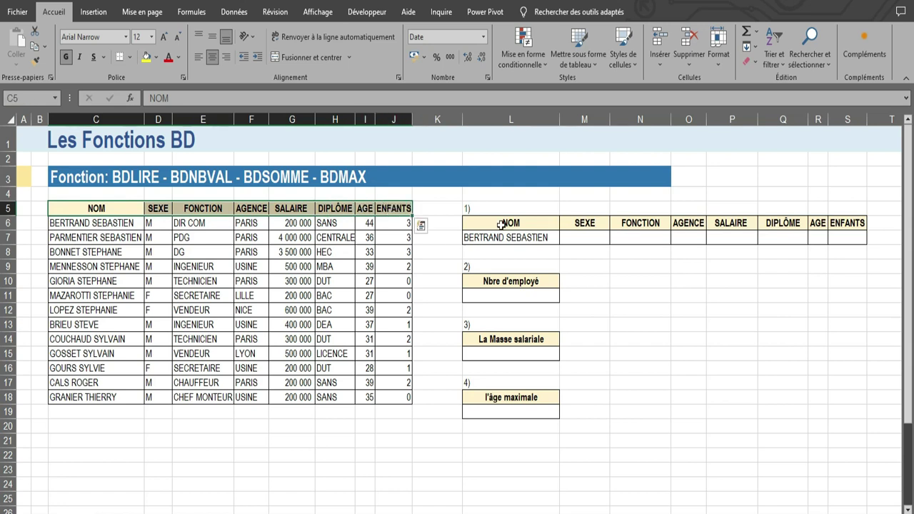
left_click(608, 326)
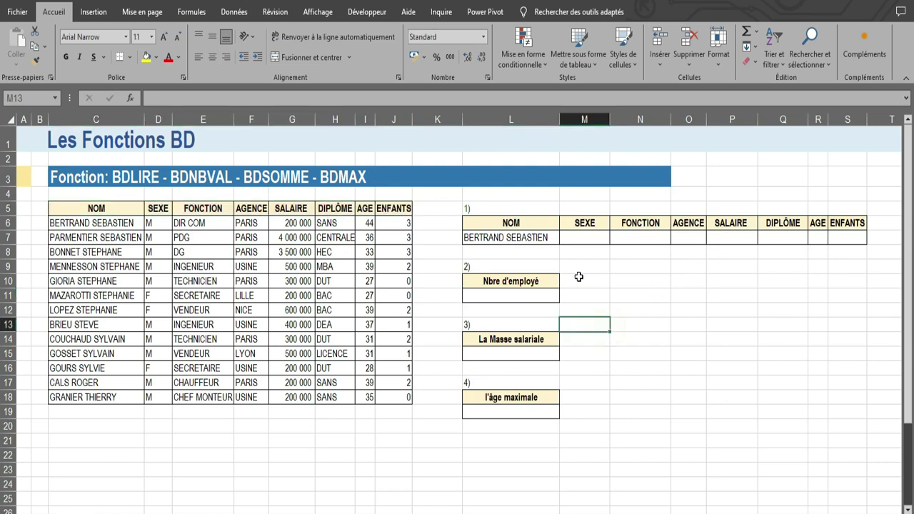
Enter =BDLIRE($C$5:$J$18;M6;$L$6:$L$7) in M7 to look up the selected employee's SEXE.
left_click(575, 240)
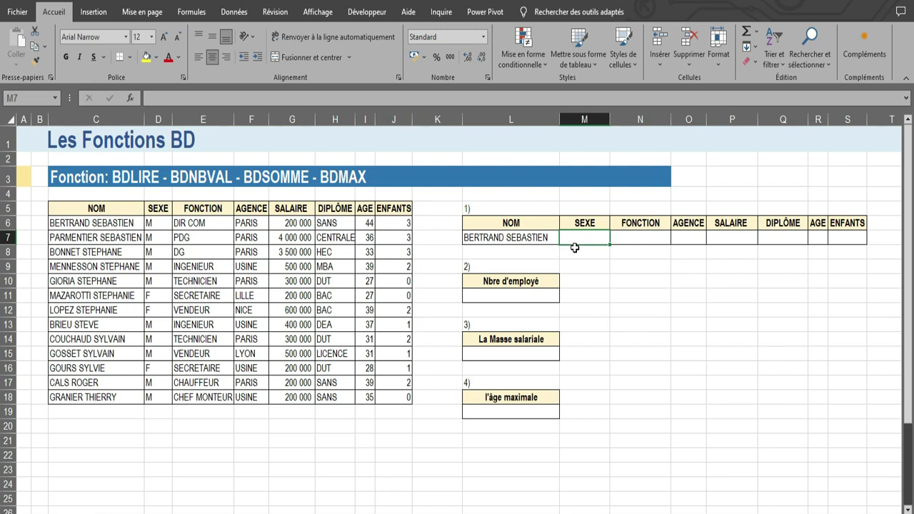
type("=bdli")
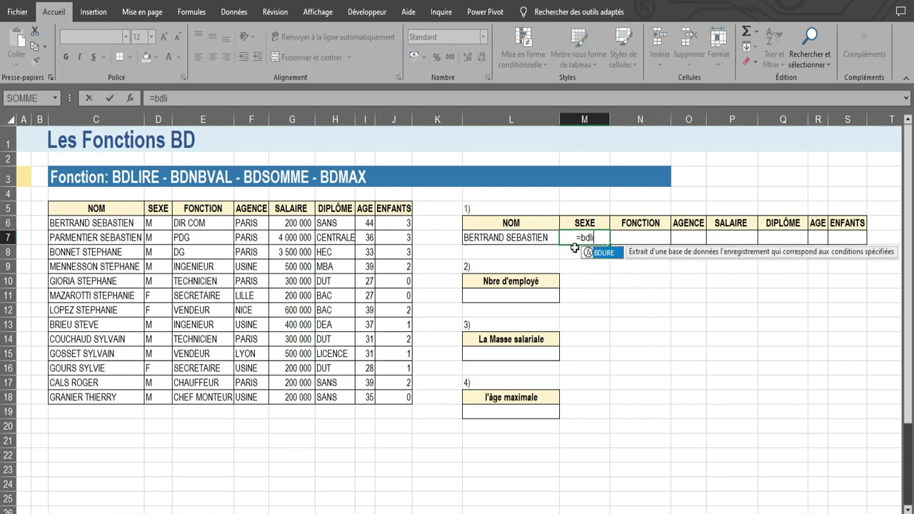
key("Tab")
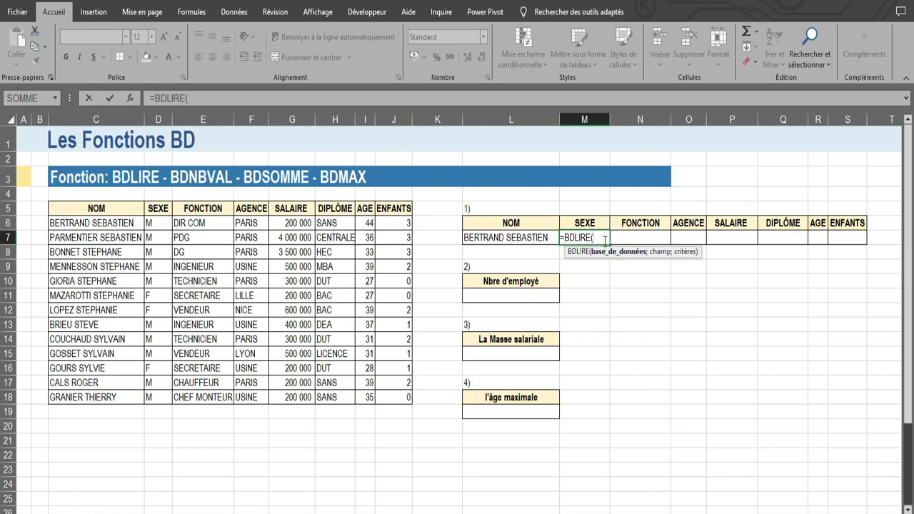
left_click_drag(121, 209, 397, 397)
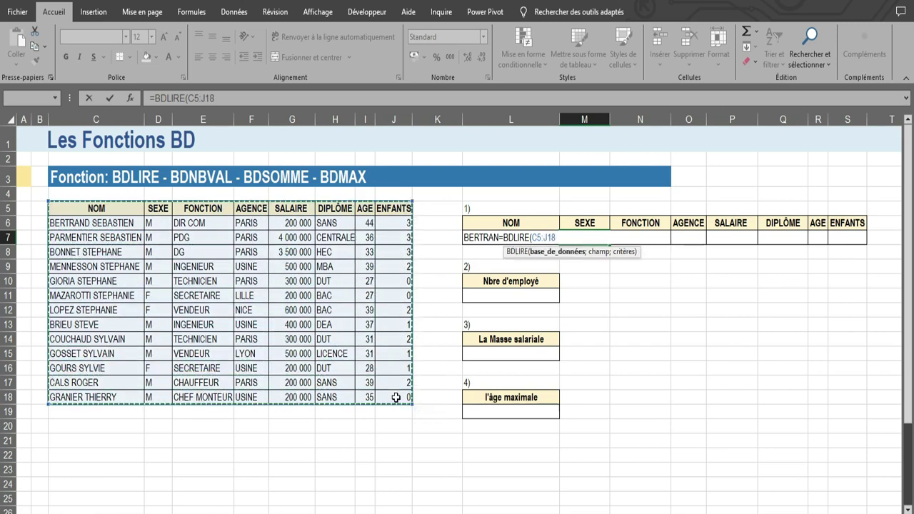
key("F4")
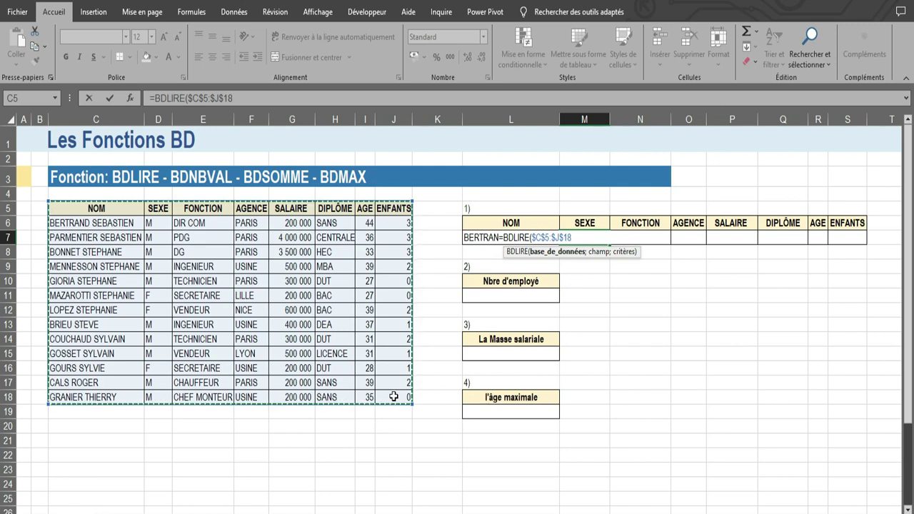
type(";")
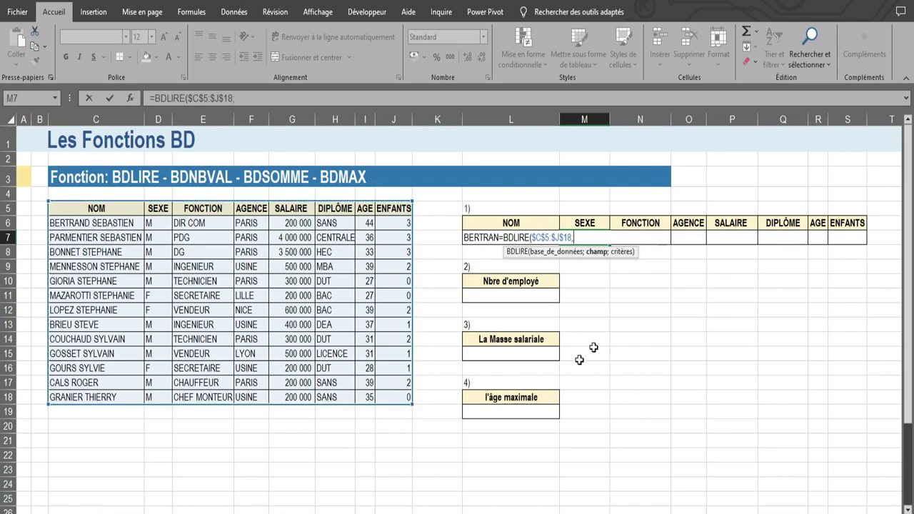
left_click(591, 223)
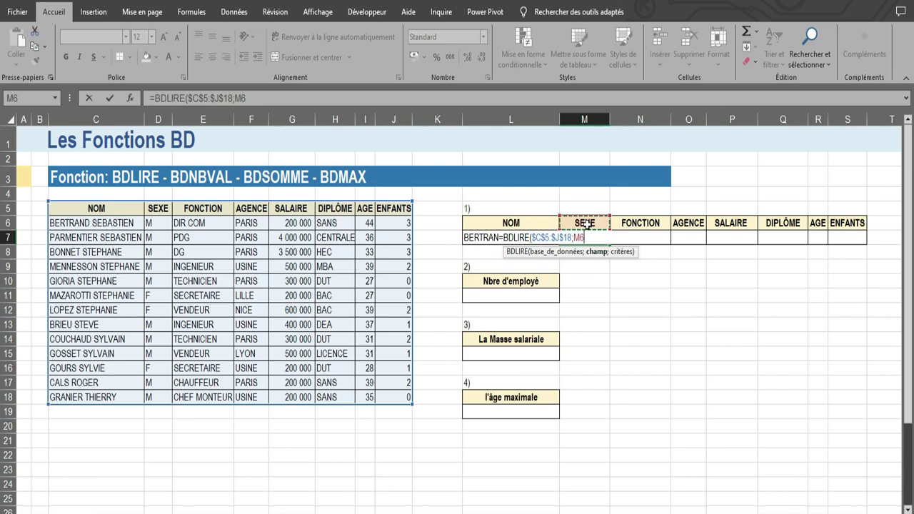
type(";")
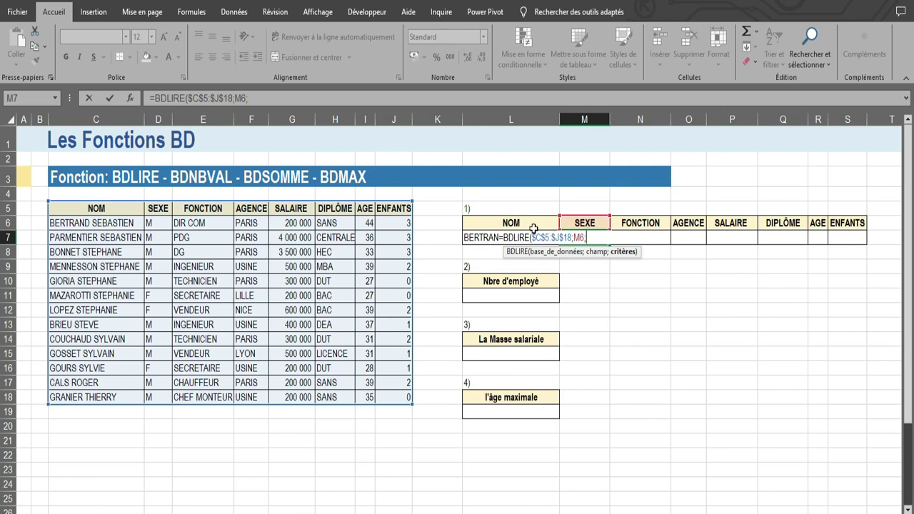
mouse_move(517, 223)
left_mouse_down()
mouse_move(512, 230)
mouse_move(522, 238)
left_mouse_up()
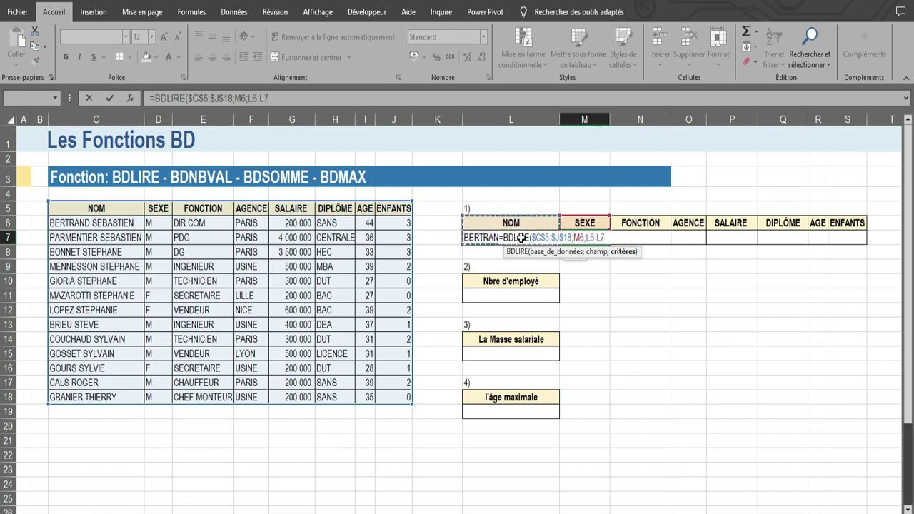
key("F4")
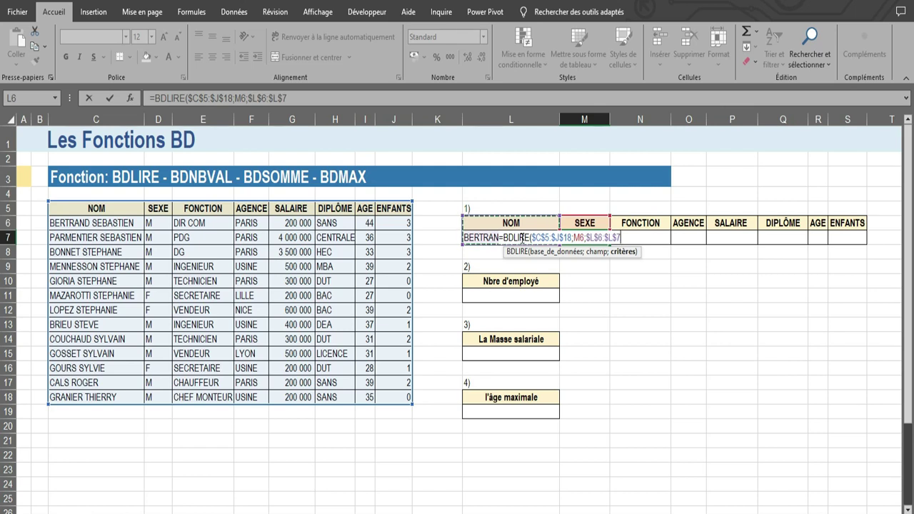
type(")")
key("Return")
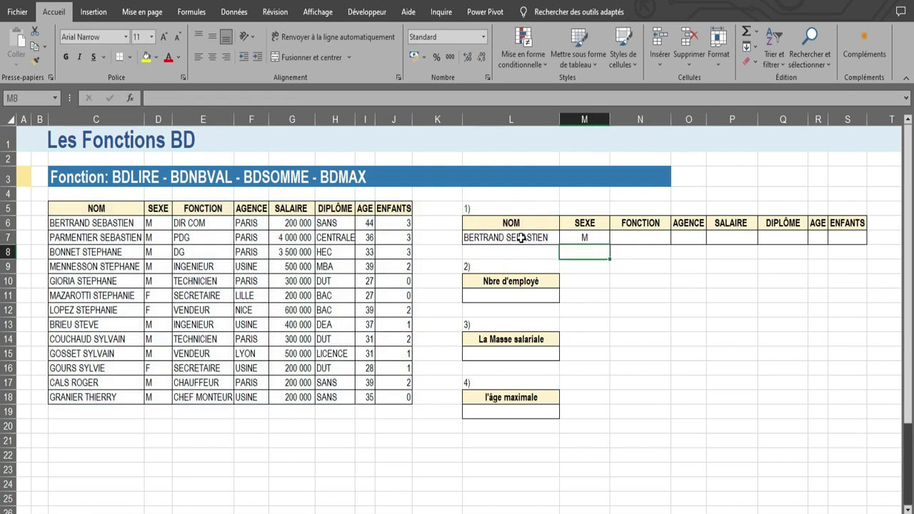
Fill the BDLIRE formula from M7 across to S7, covering FONCTION through ENFANTS.
left_click(580, 238)
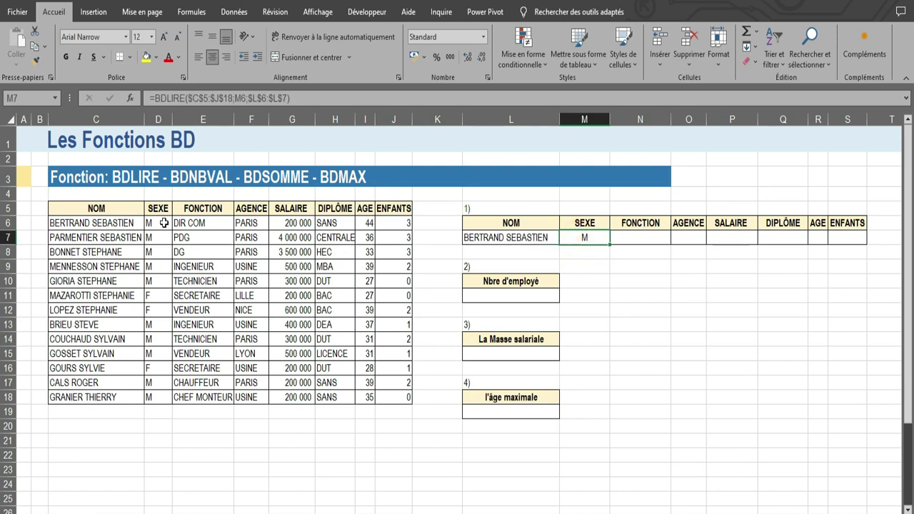
left_click(608, 242)
left_click_drag(608, 241, 861, 239)
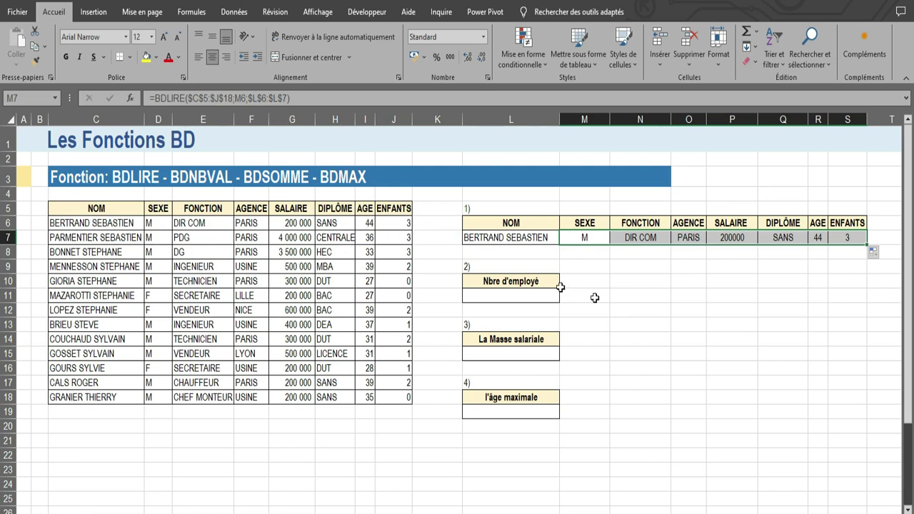
left_click(667, 299)
Test the lookup by choosing the second employee of the table in L7's name list.
left_click(545, 236)
left_click(565, 238)
left_click(545, 260)
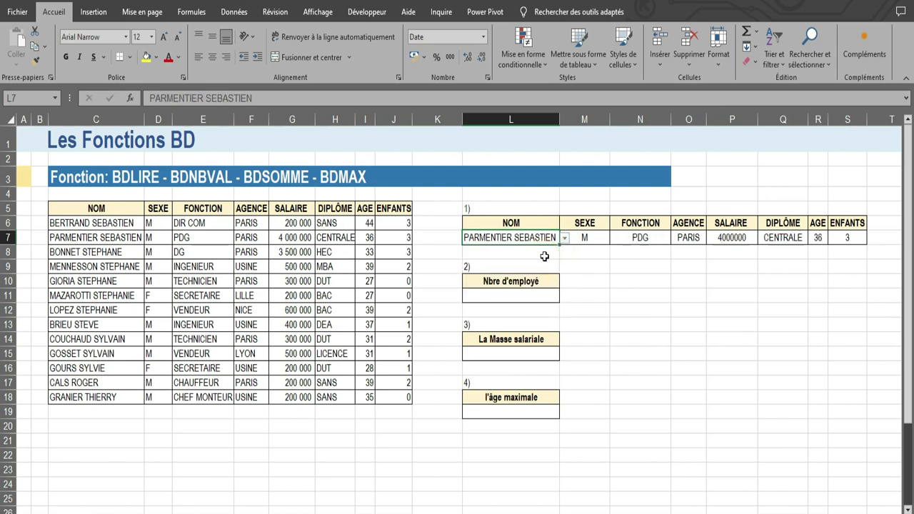
left_click(615, 284)
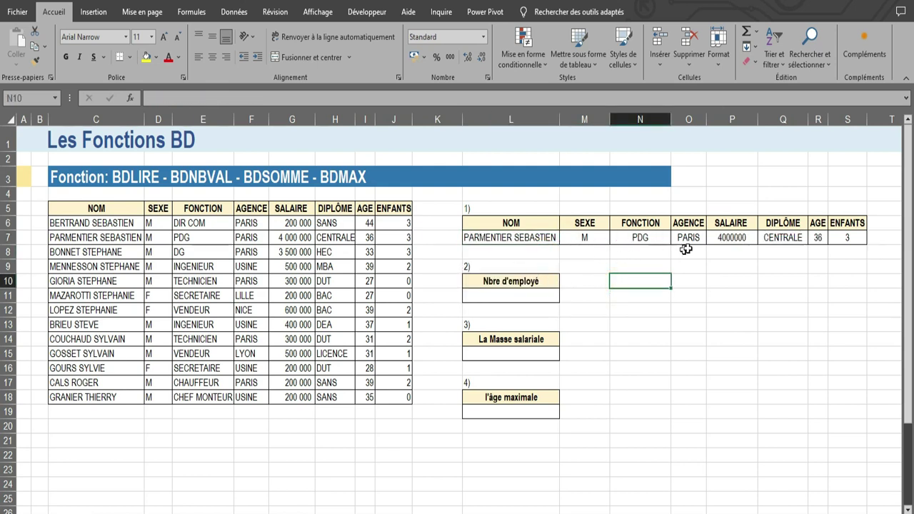
Choose the table's fifth employee, the 27-year-old TECHNICIEN, in L7's name list.
left_click(548, 237)
left_click(565, 238)
left_click(529, 275)
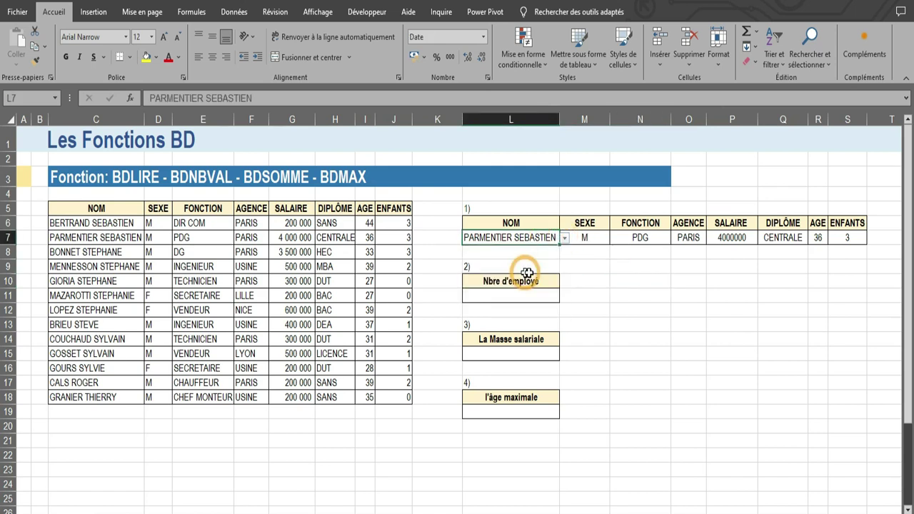
left_click(635, 297)
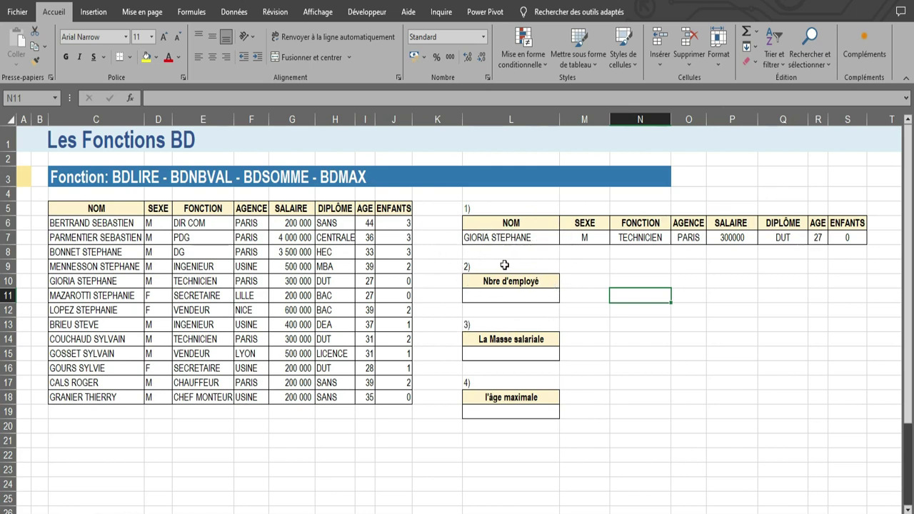
Count the employees in L11 under Nbre d'employé with =BDNBVAL(C5:J18;C5;C5:C18).
left_click(471, 294)
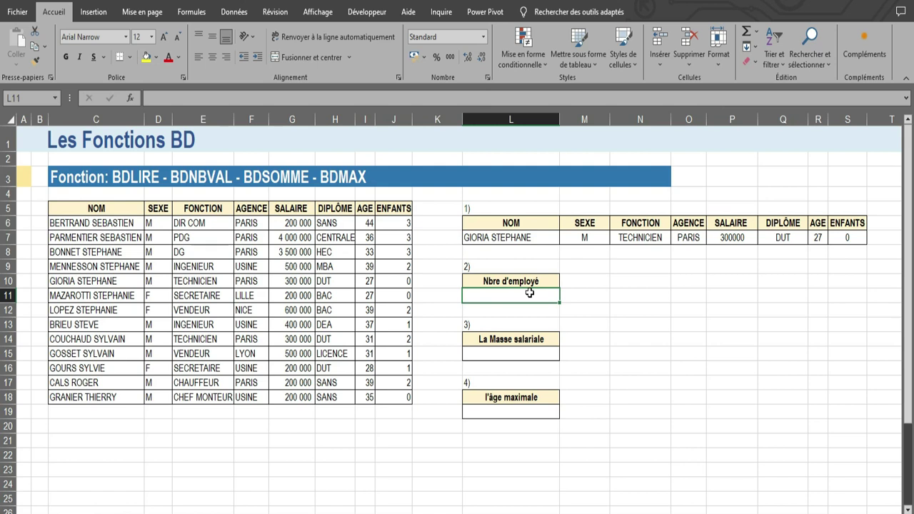
type("=")
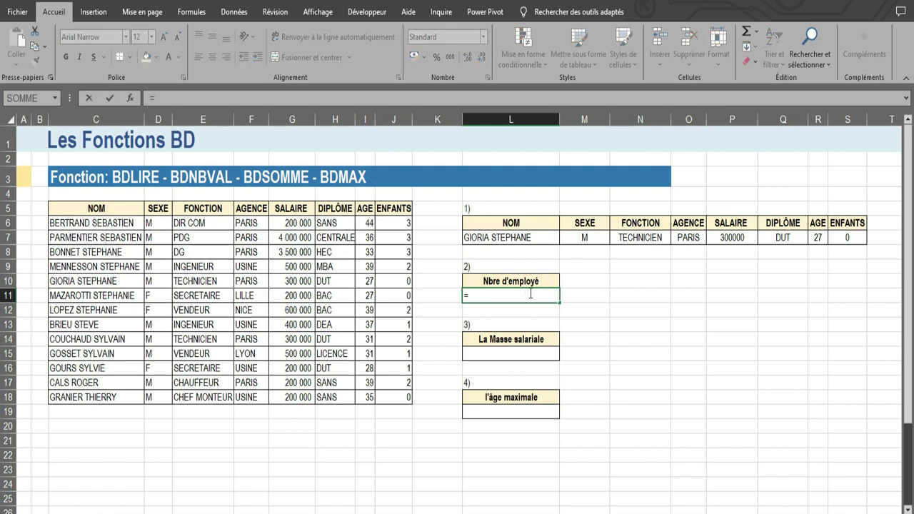
type("bdnbv")
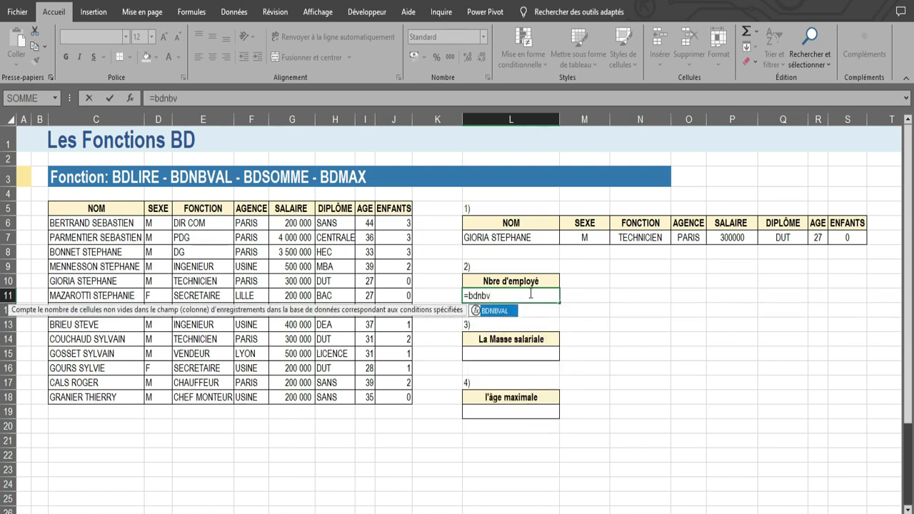
key("Tab")
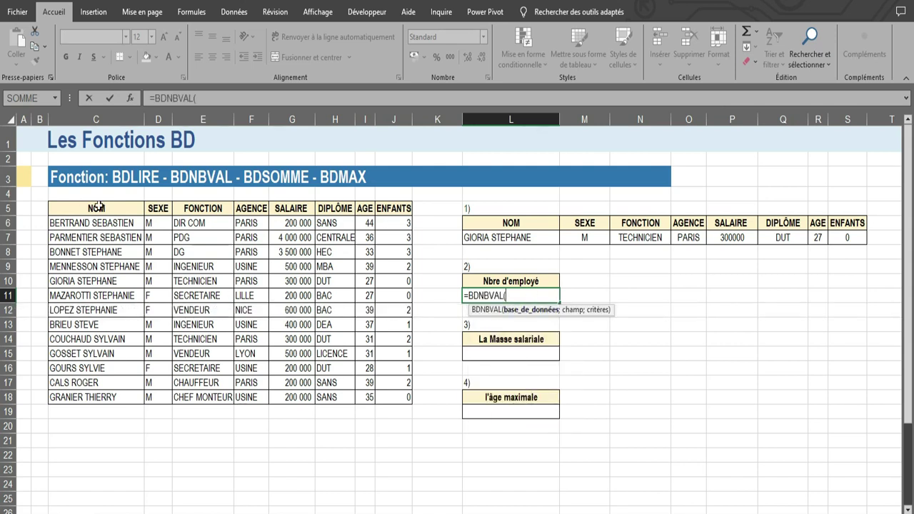
left_click_drag(101, 205, 381, 396)
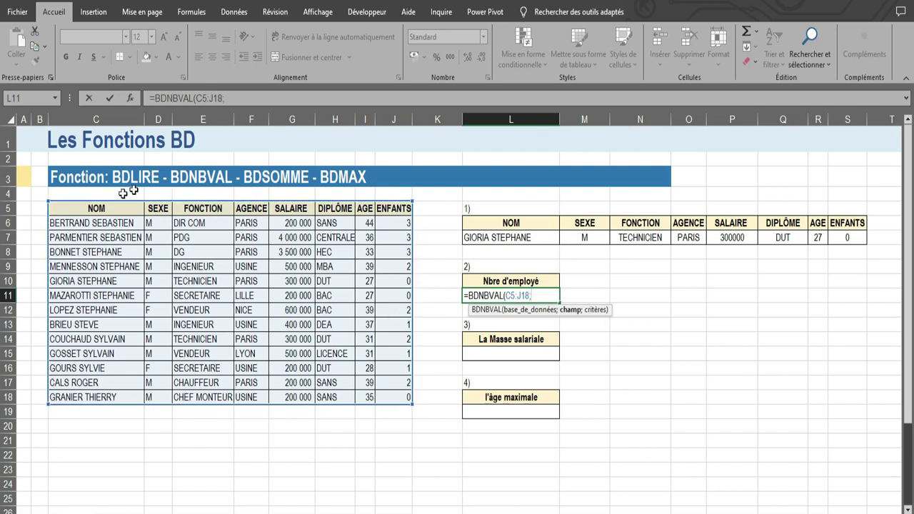
left_click(102, 208)
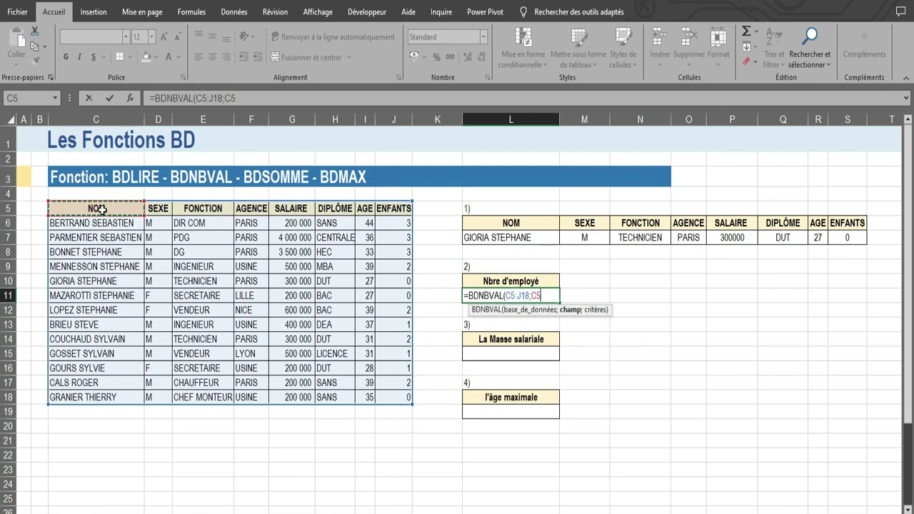
type(";")
left_click_drag(102, 209, 109, 398)
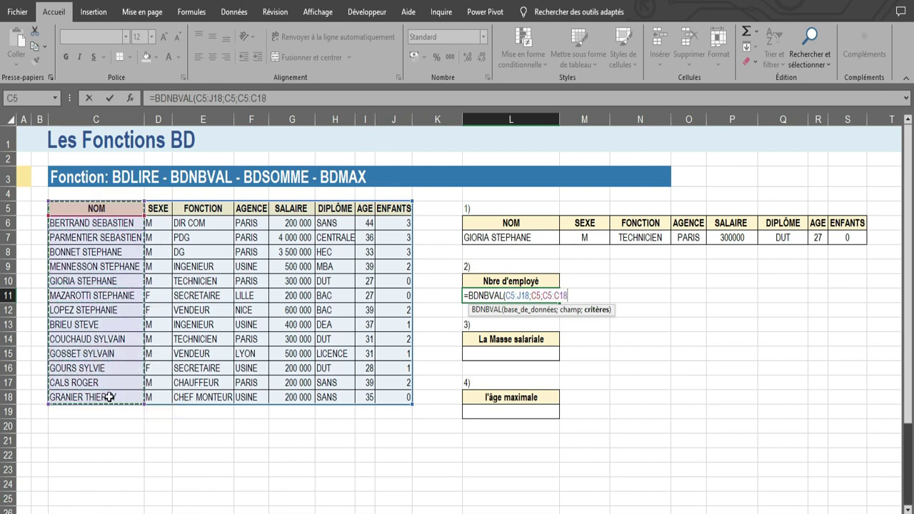
type(")")
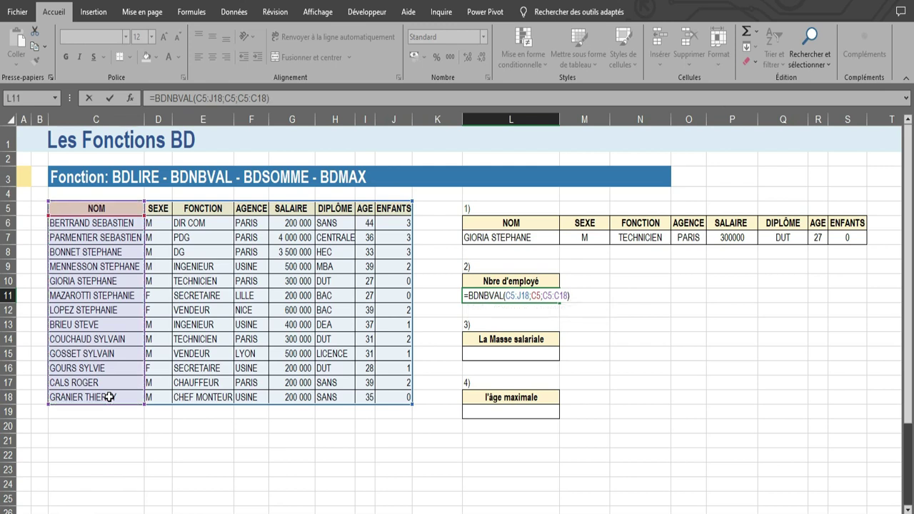
key("Return")
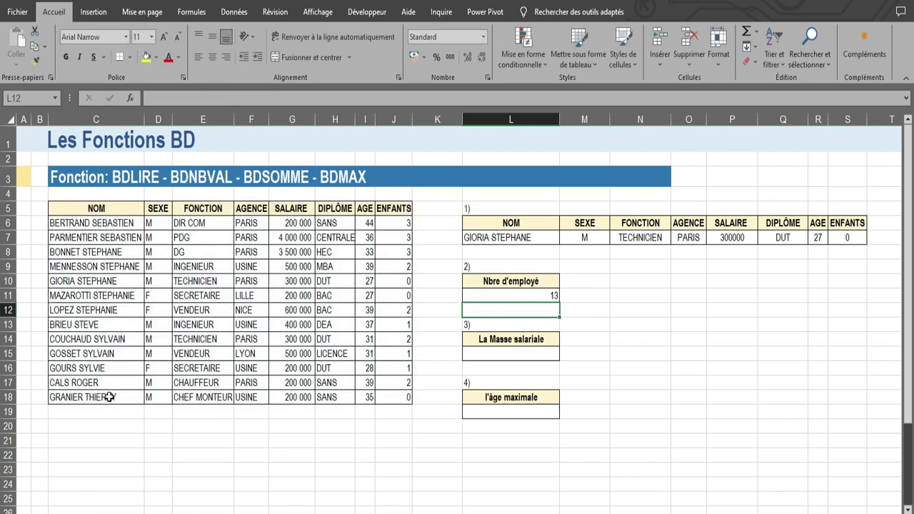
Total the salaries in L15 under La Masse salariale with =BDSOMME(C5:J18;G5;G5:G18).
left_click(494, 296)
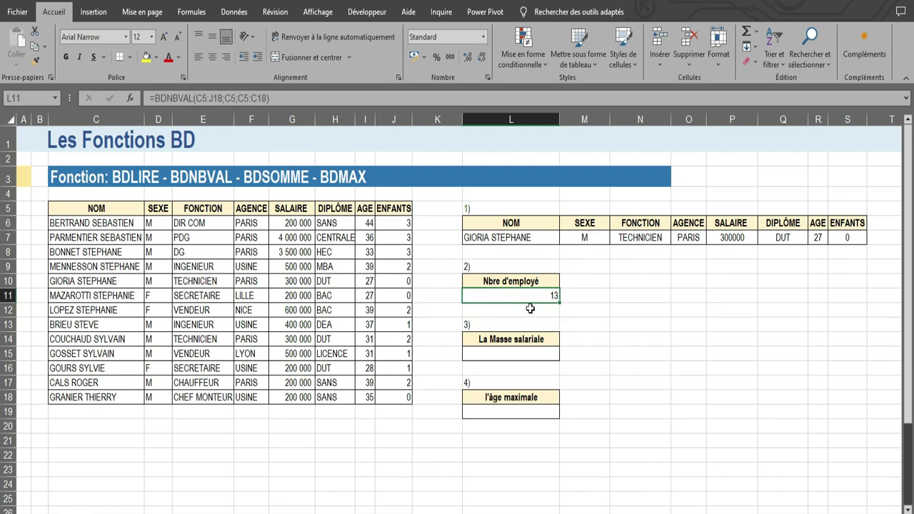
left_click(488, 354)
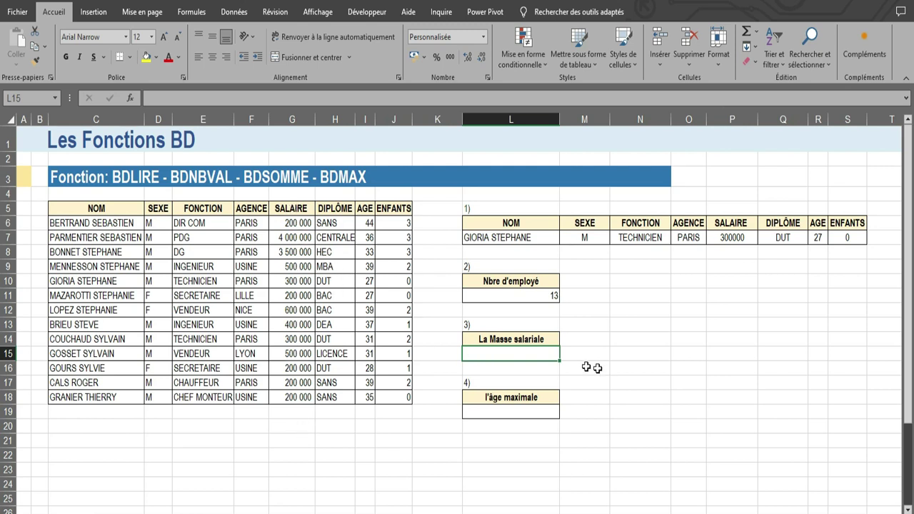
type("=")
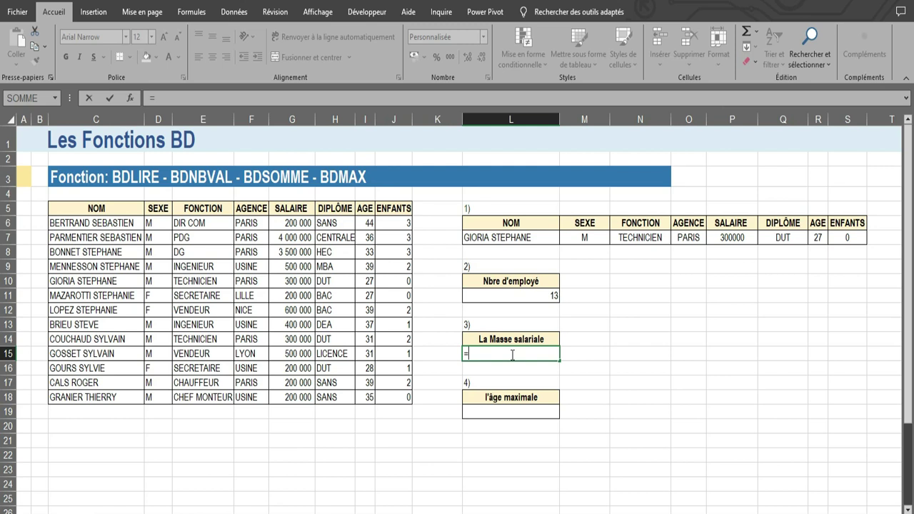
type("bds")
key("Tab")
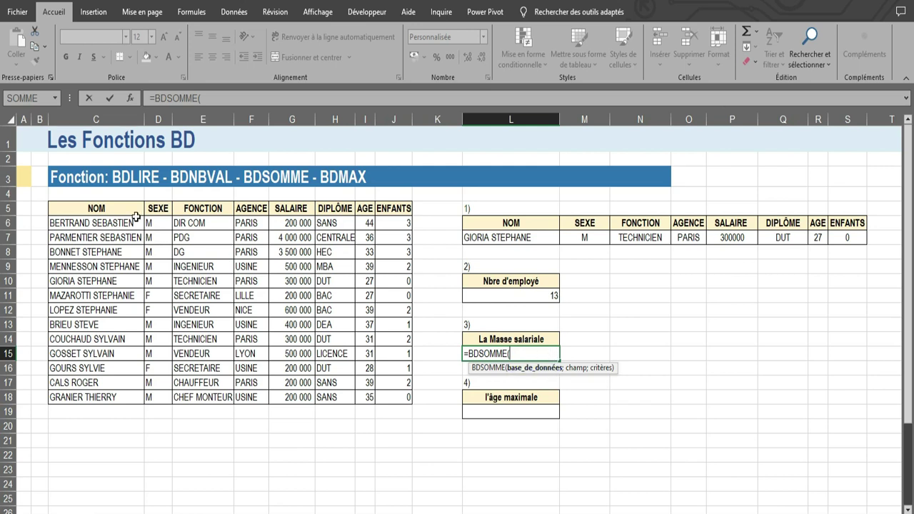
left_click_drag(129, 207, 398, 404)
type(";")
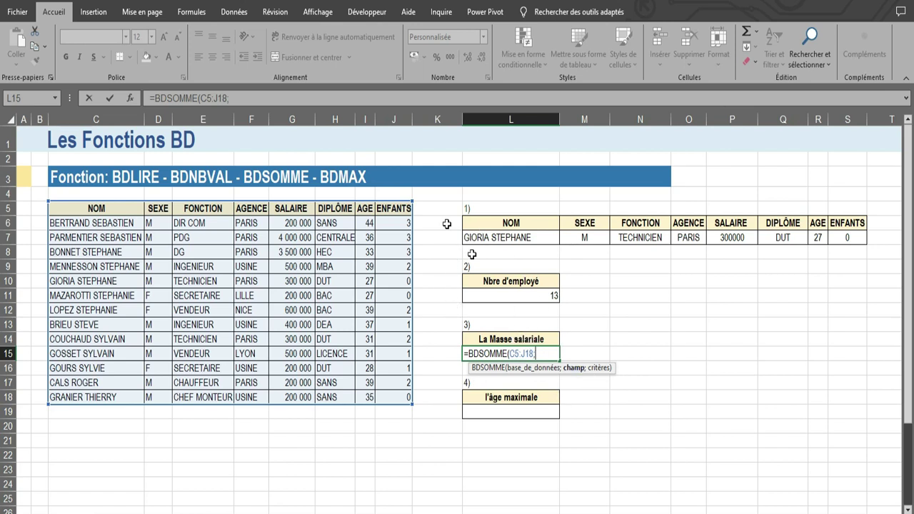
left_click(296, 207)
type(";")
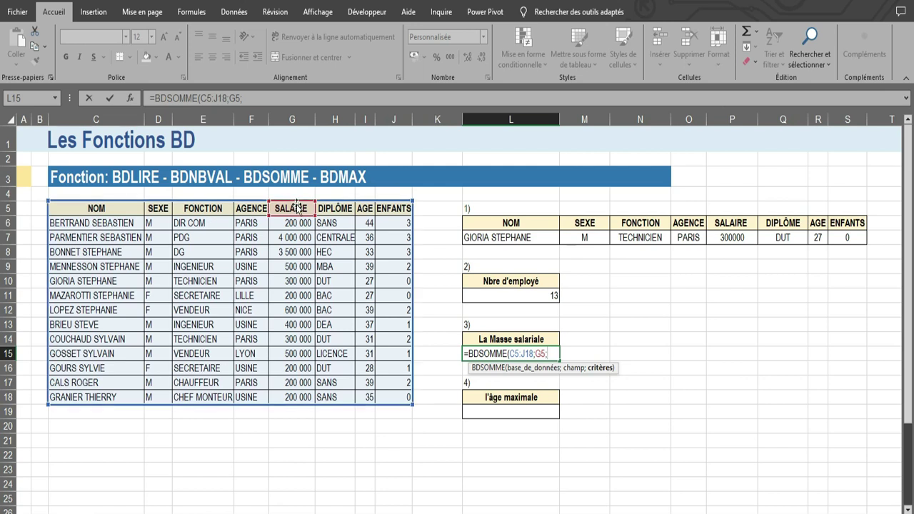
left_click_drag(296, 208, 302, 395)
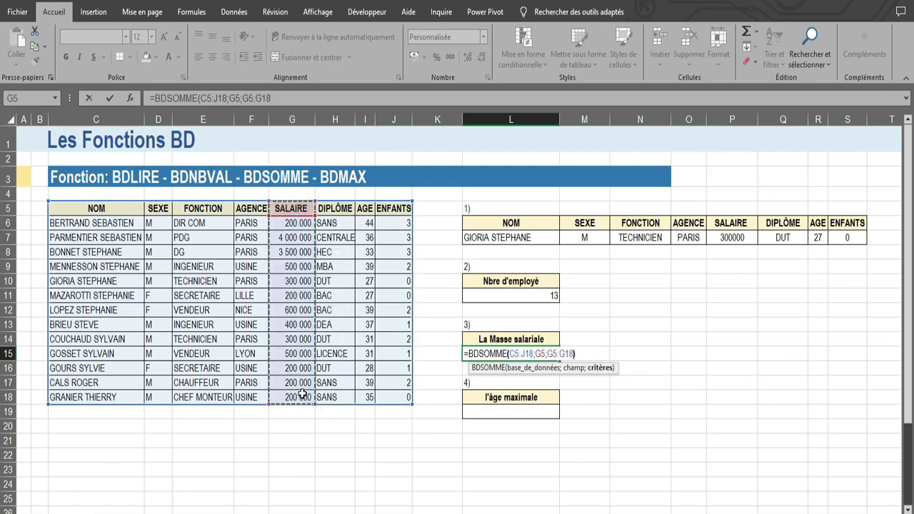
type(")")
key("Return")
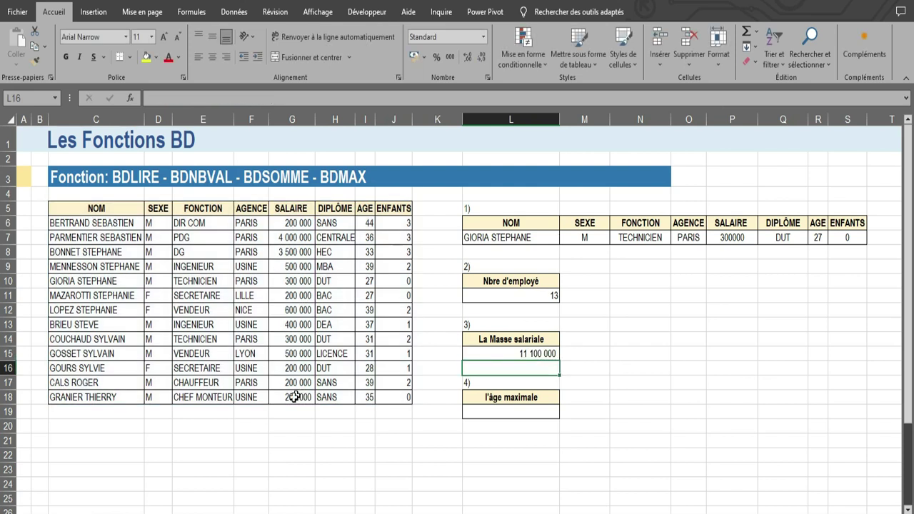
left_click(532, 350)
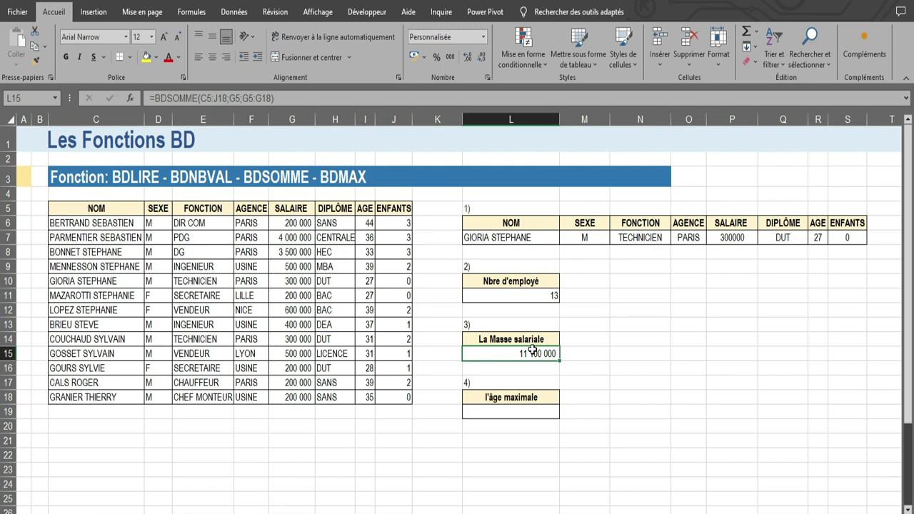
Find the highest age in L19 under l'âge maximale with =BDMAX(C5:J18;I5;I5:I18) and check it against the AGE column.
left_click(515, 412)
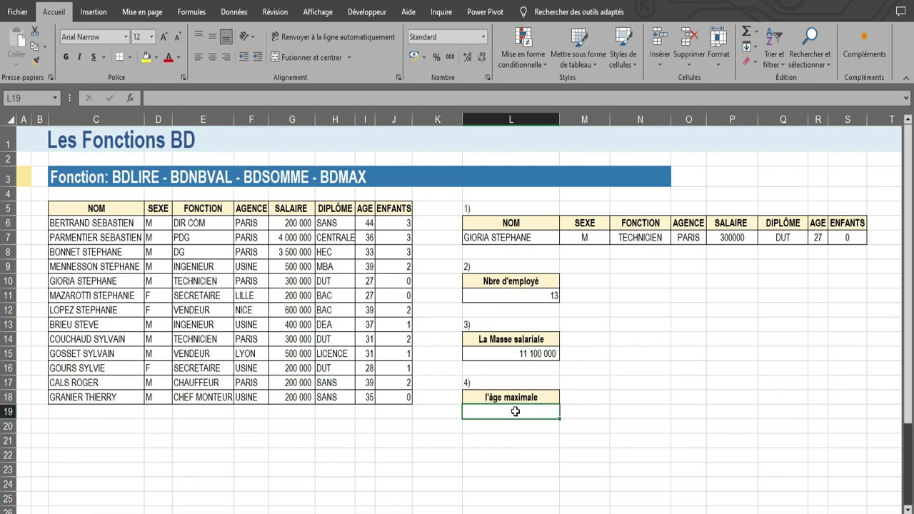
type("=bdmax")
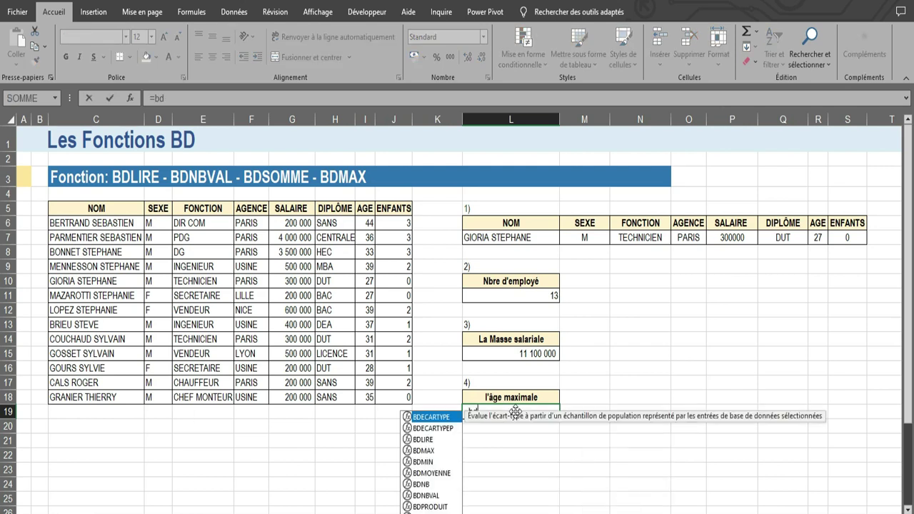
key("Tab")
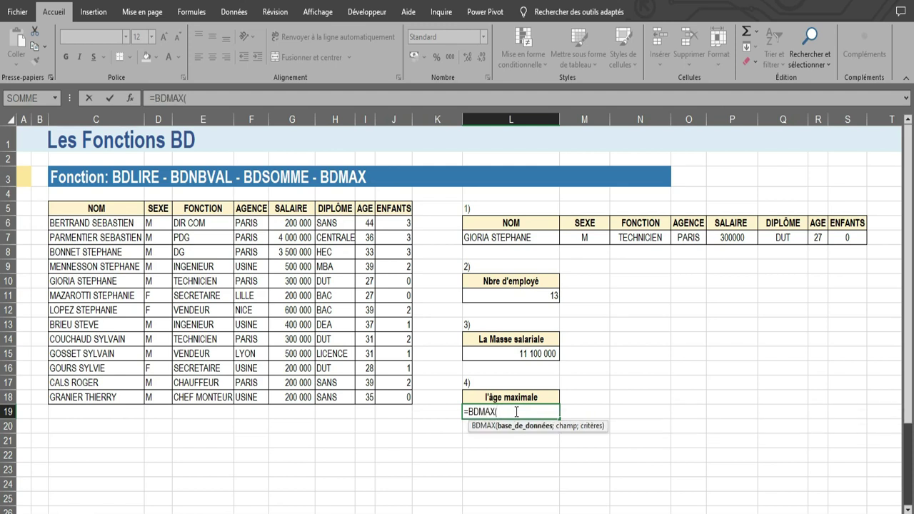
left_click_drag(121, 210, 404, 403)
type(";")
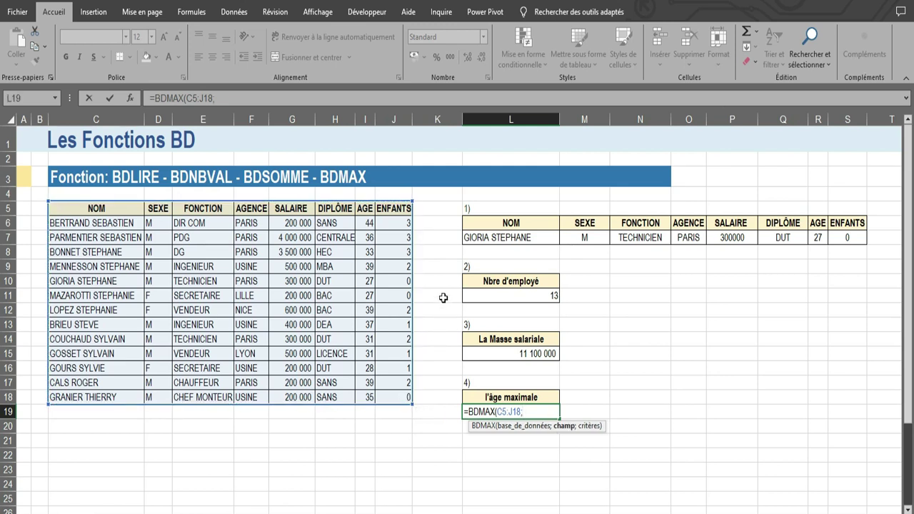
left_click(364, 207)
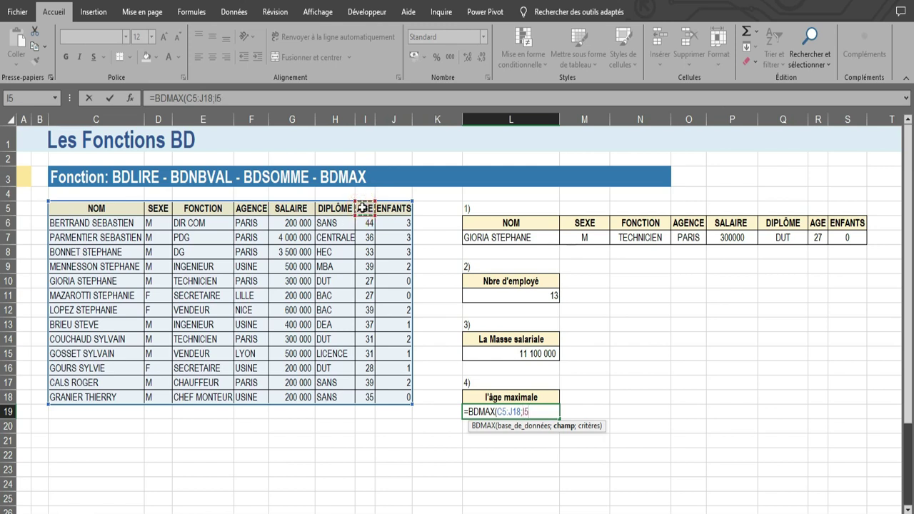
type(";")
left_click_drag(364, 208, 367, 407)
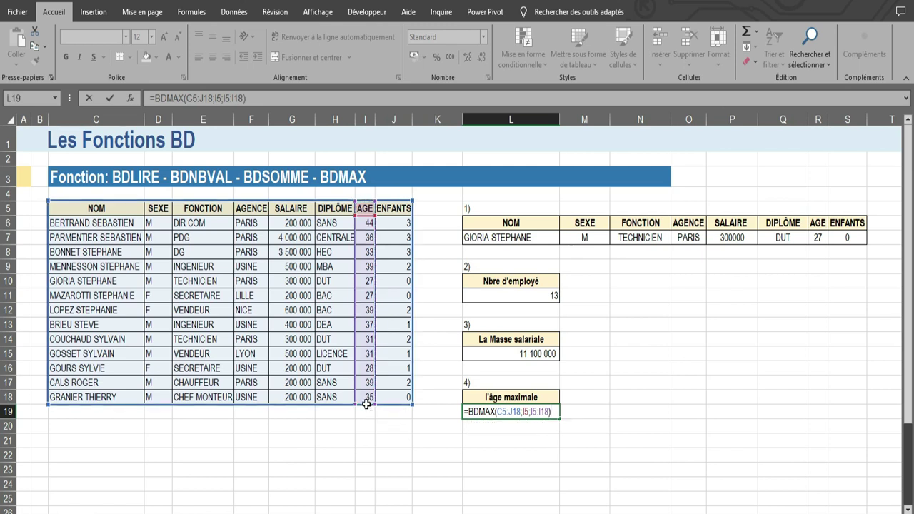
key("Return")
left_click_drag(366, 223, 369, 397)
left_click(363, 222)
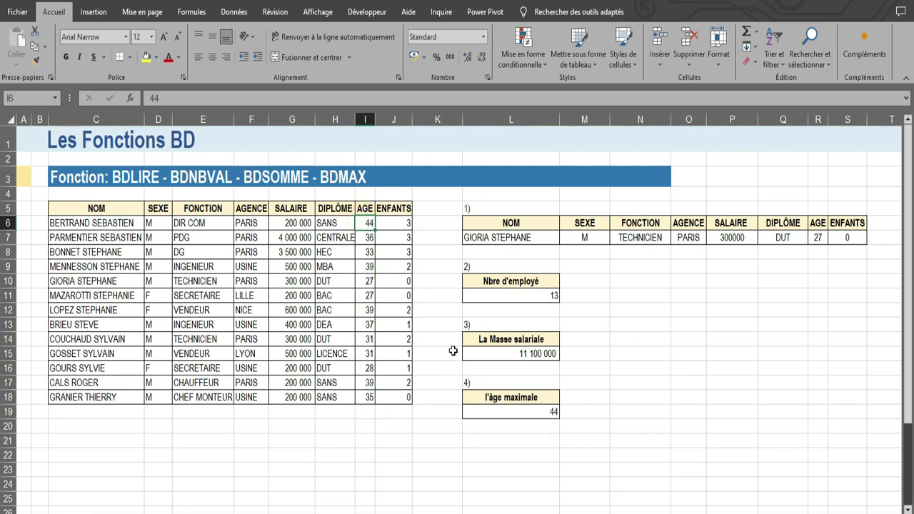